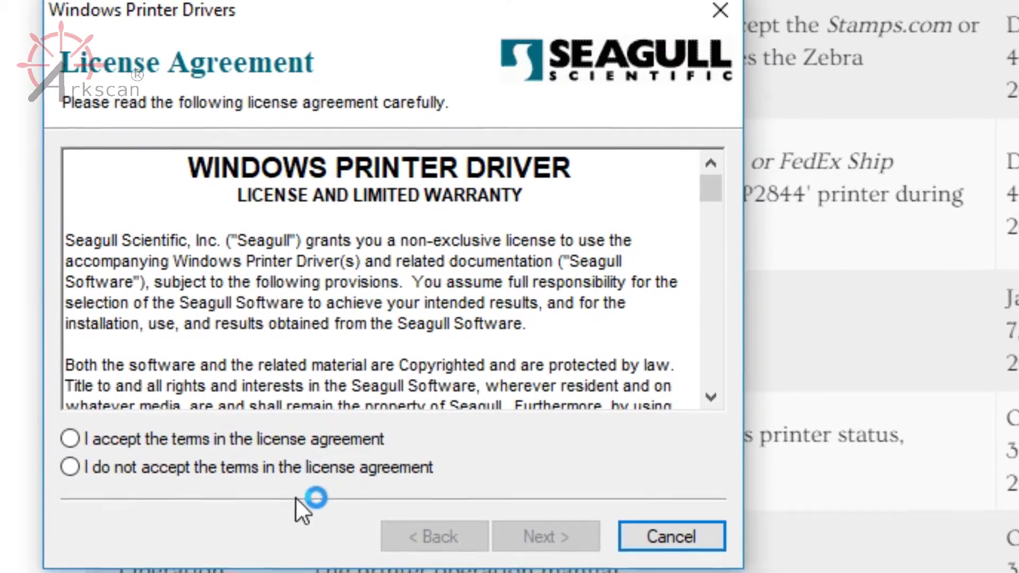
Accept the license and unpack the Seagull driver package to launch the Driver Wizard.
{"action": "left_click", "coordinate": [384, 440]}
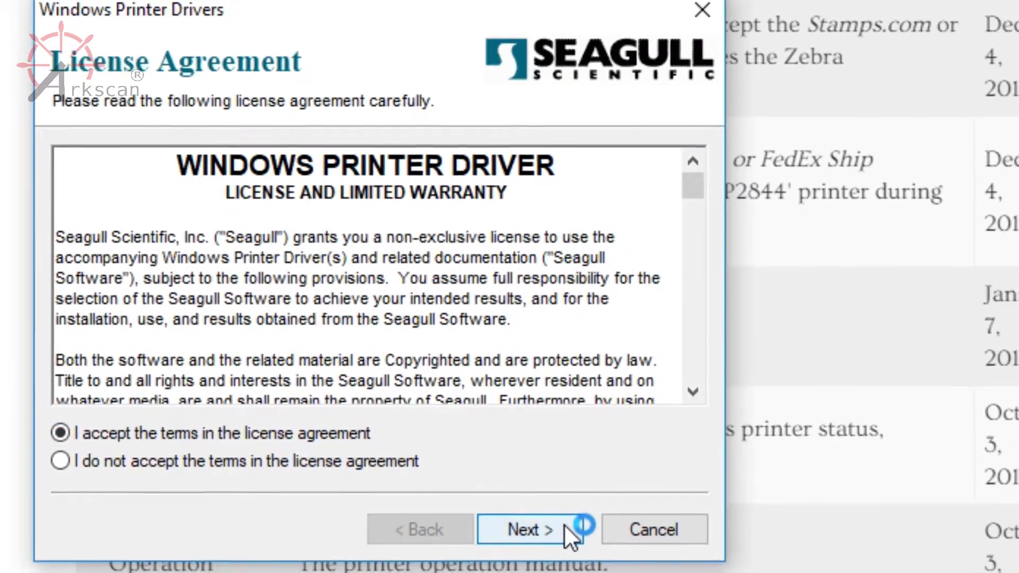
{"action": "left_click", "coordinate": [571, 534]}
{"action": "left_click", "coordinate": [550, 523]}
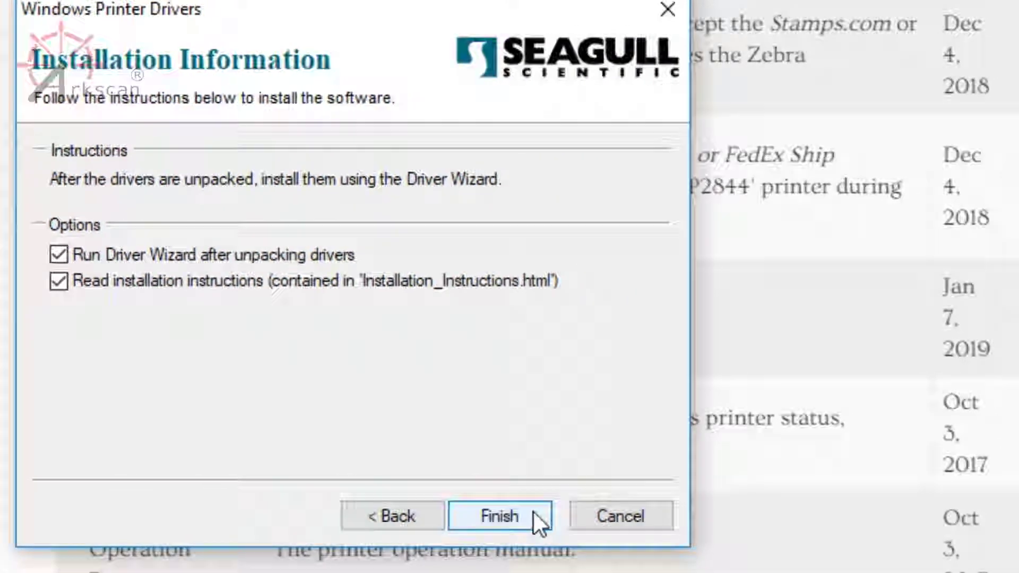
{"action": "left_click", "coordinate": [548, 524]}
Remove printer drivers, choosing automatic removal of all Seagull drivers.
{"action": "left_click", "coordinate": [414, 305]}
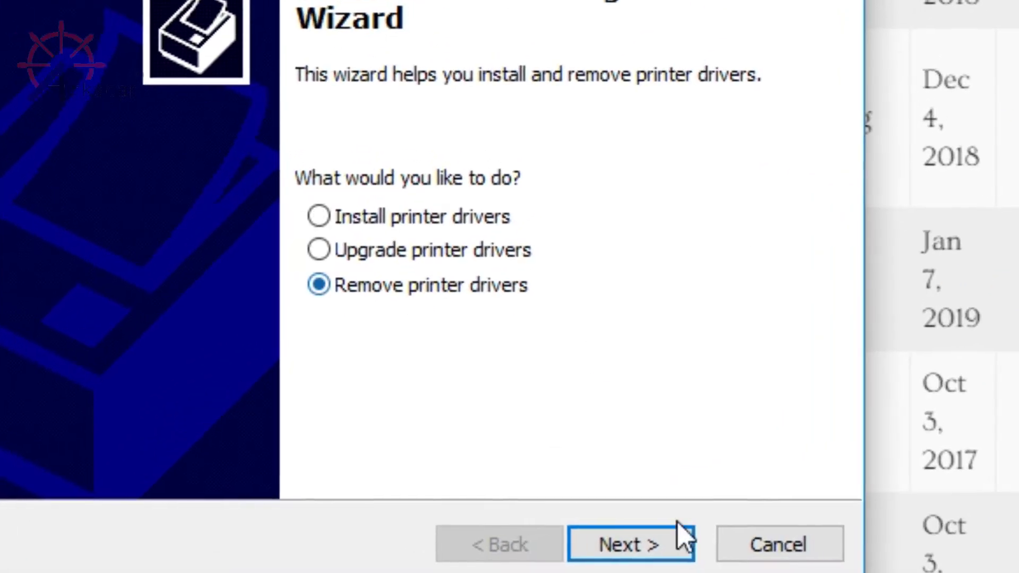
{"action": "left_click", "coordinate": [587, 484]}
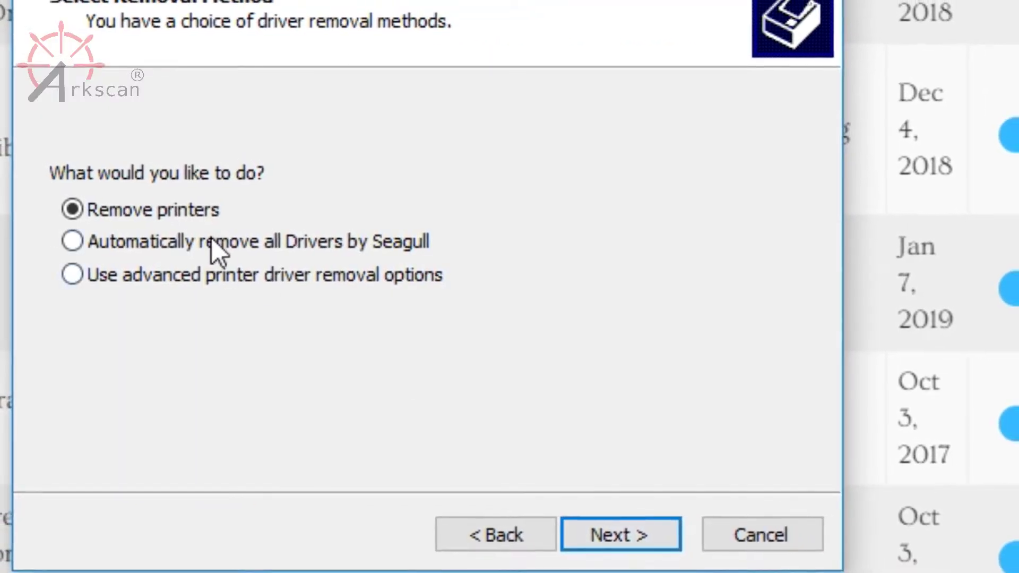
{"action": "left_click", "coordinate": [179, 244]}
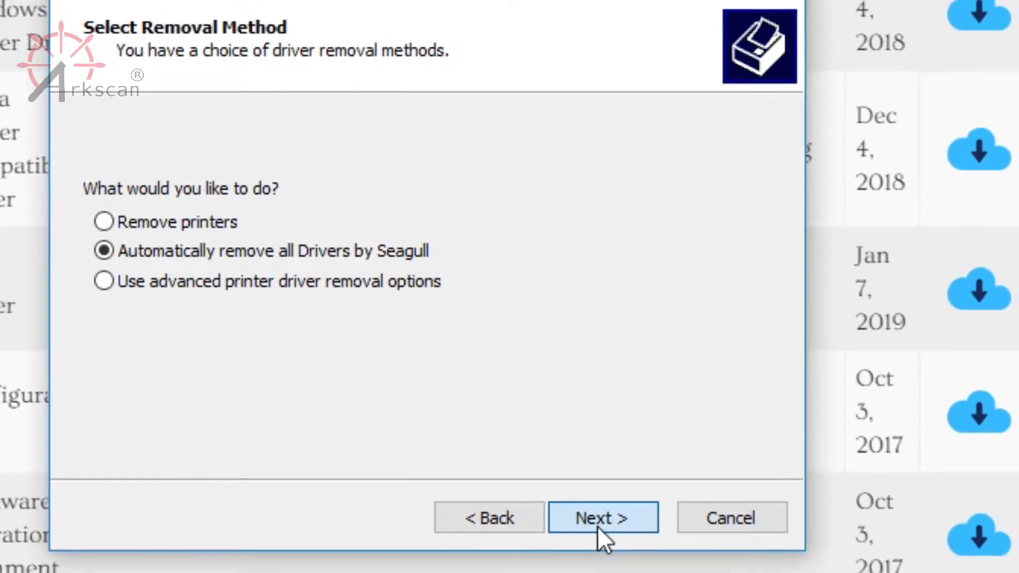
{"action": "left_click", "coordinate": [600, 526]}
{"action": "left_click", "coordinate": [611, 512]}
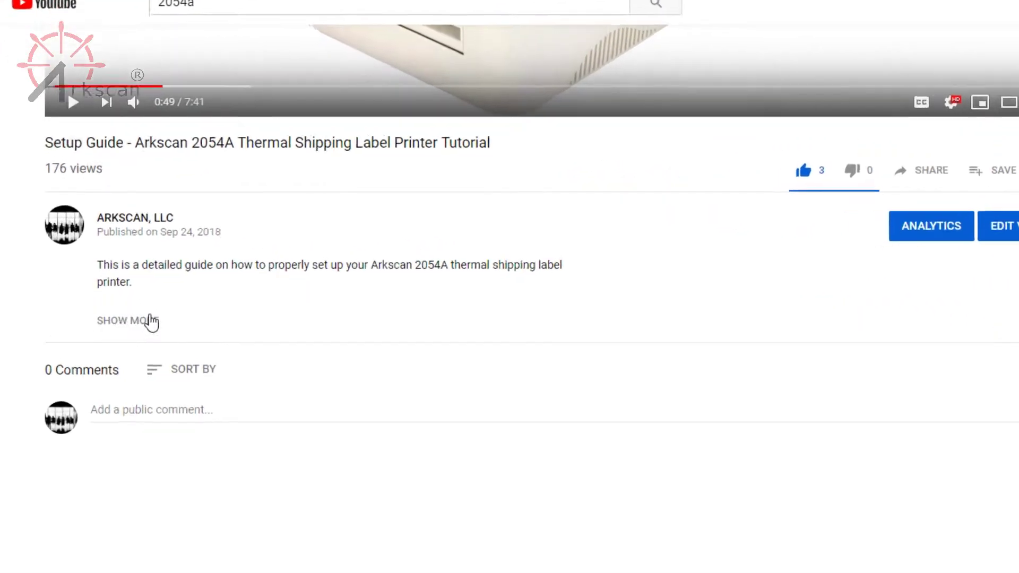
Expand the Arkscan 2054A video's description with SHOW MORE.
{"action": "left_click", "coordinate": [155, 292]}
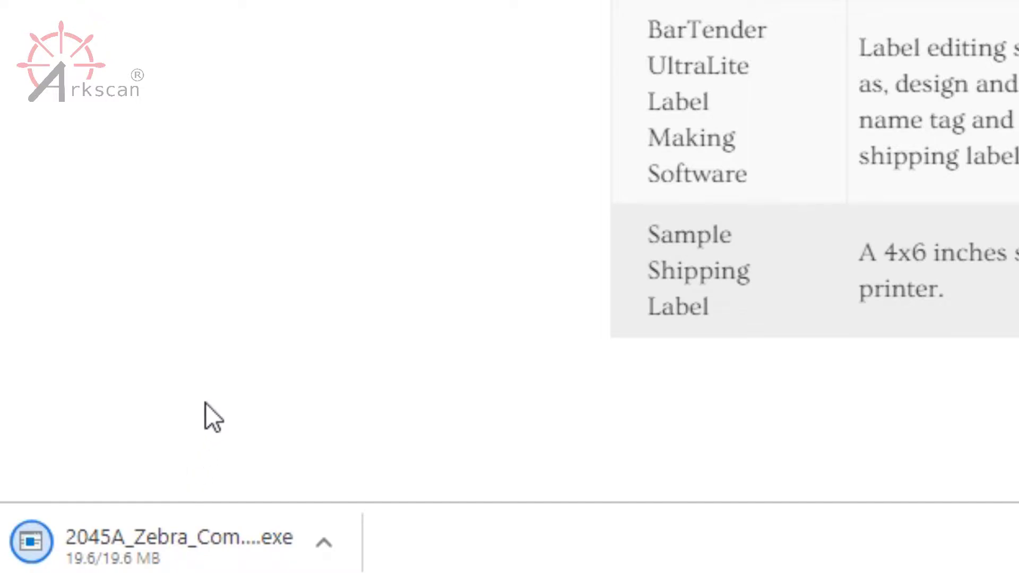
Run the downloaded 2045A installer, unpack to C:\Seagull, and let the old Zebra removal complete.
{"action": "left_click", "coordinate": [165, 546]}
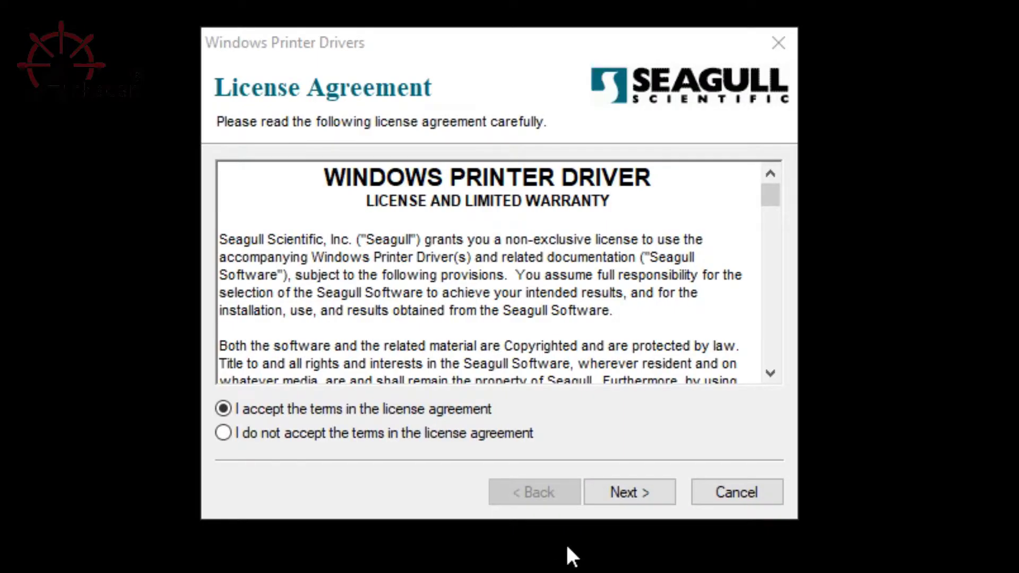
{"action": "left_click", "coordinate": [622, 488]}
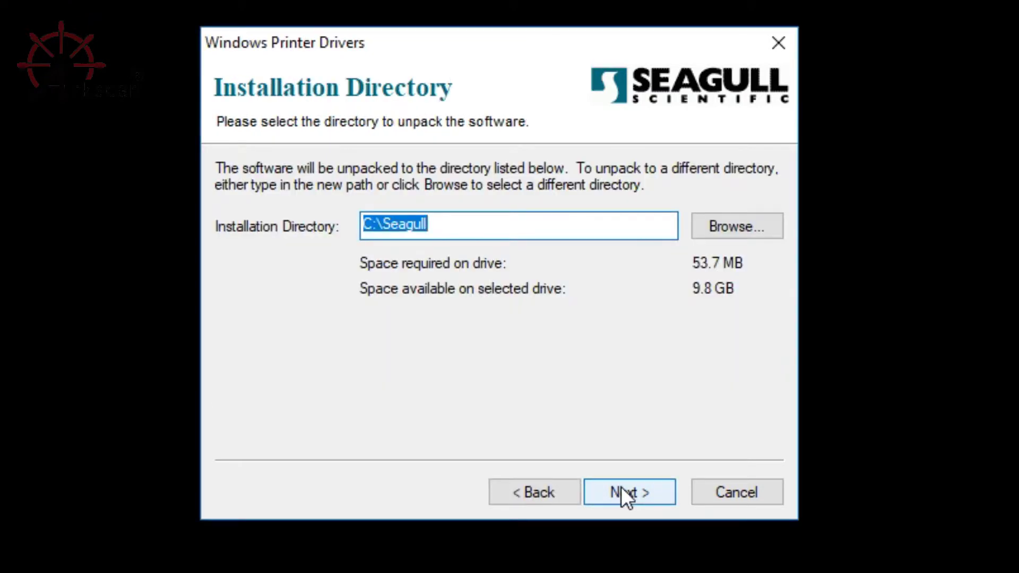
{"action": "left_click", "coordinate": [622, 488]}
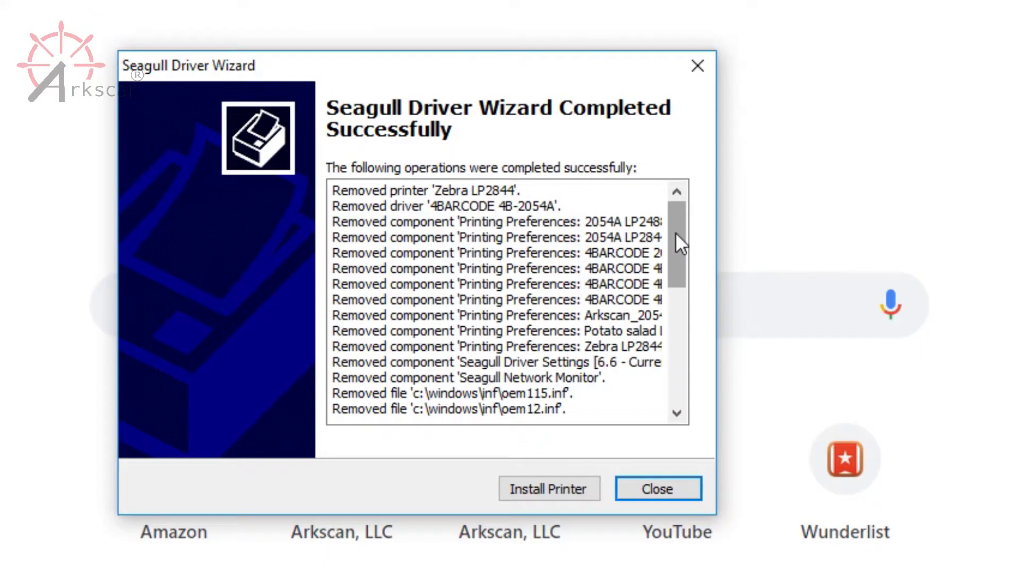
{"action": "scroll", "coordinate": [676, 232], "scroll_direction": "down", "scroll_amount": 7}
Start a new printer install and choose the Zebra LP2844 model.
{"action": "left_click", "coordinate": [568, 489]}
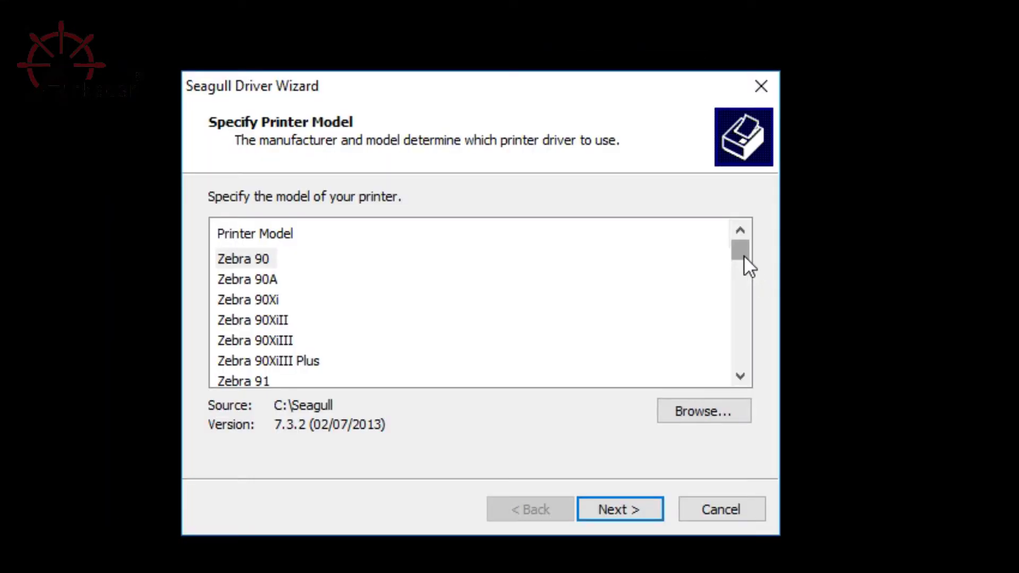
{"action": "left_click_drag", "start_coordinate": [744, 256], "coordinate": [740, 313]}
{"action": "left_click", "coordinate": [269, 361]}
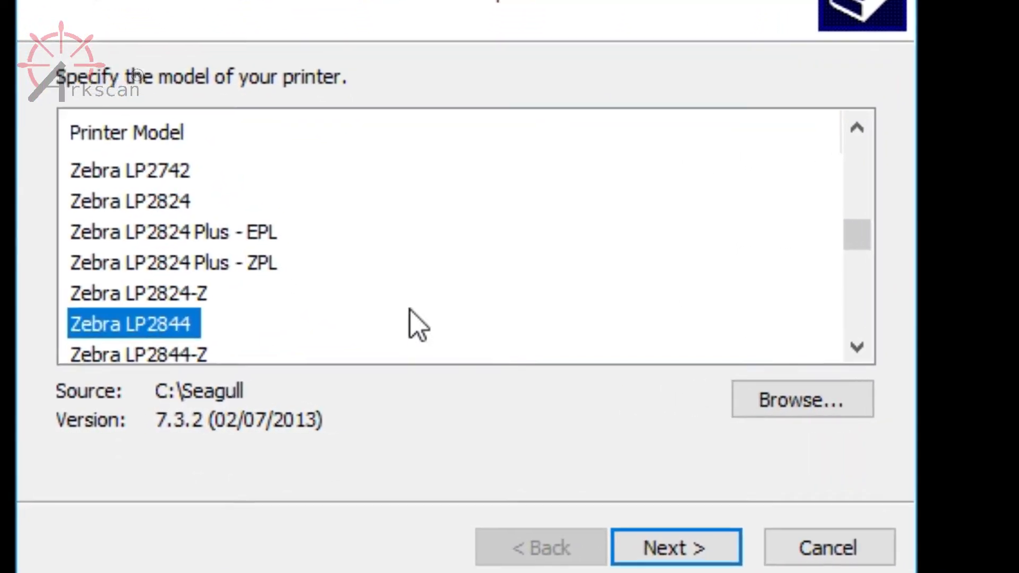
{"action": "left_click", "coordinate": [700, 553]}
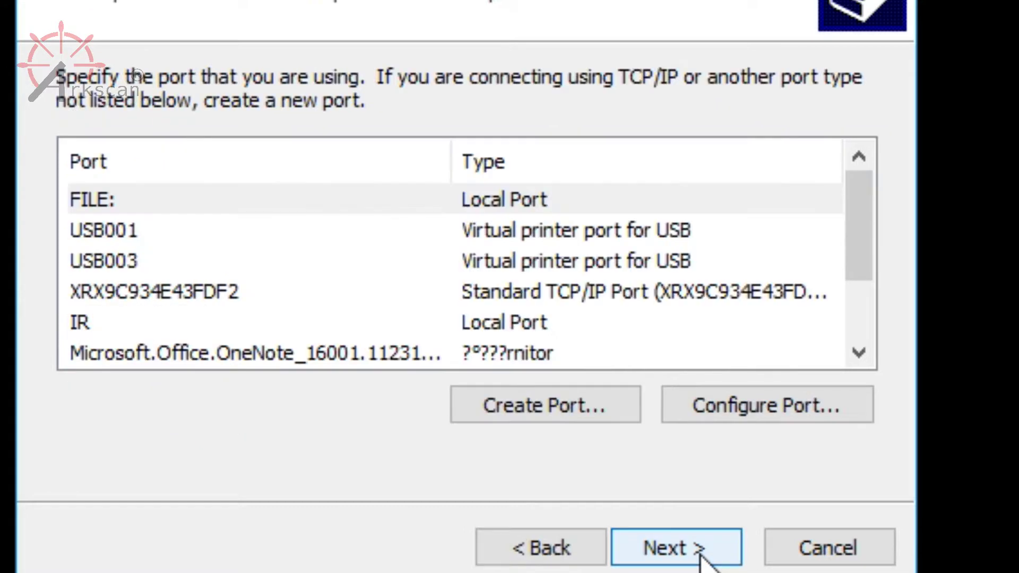
Assign port USB003 to the new Zebra LP2844 printer.
{"action": "left_click", "coordinate": [740, 263]}
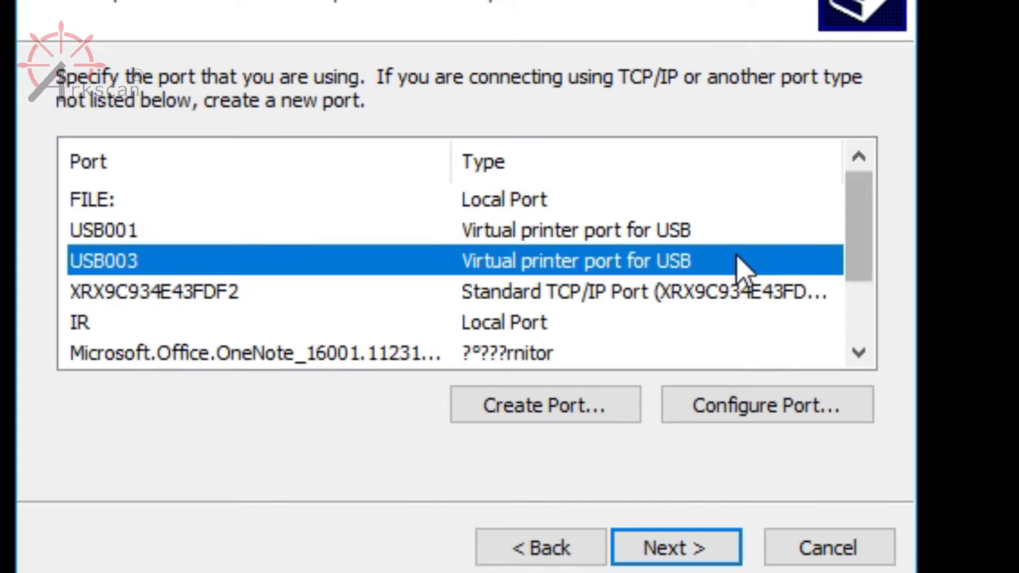
{"action": "left_click", "coordinate": [746, 228]}
{"action": "left_click", "coordinate": [744, 204]}
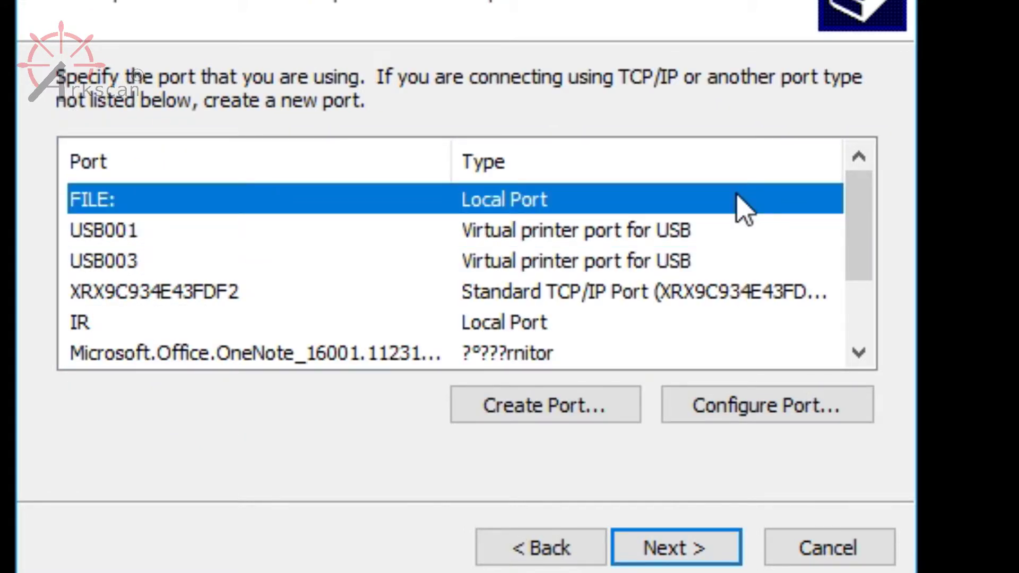
{"action": "left_click", "coordinate": [734, 228]}
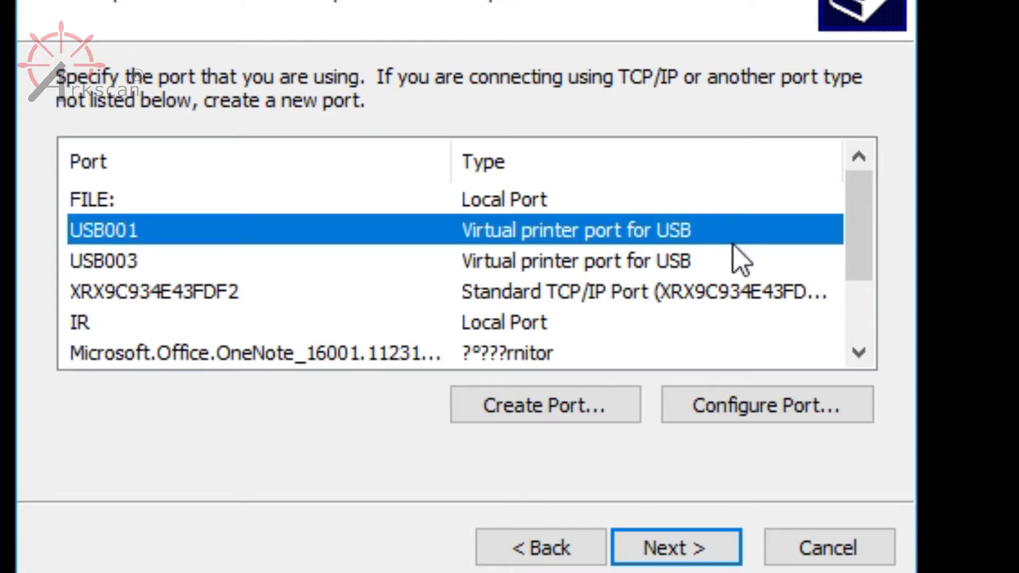
{"action": "left_click", "coordinate": [742, 261]}
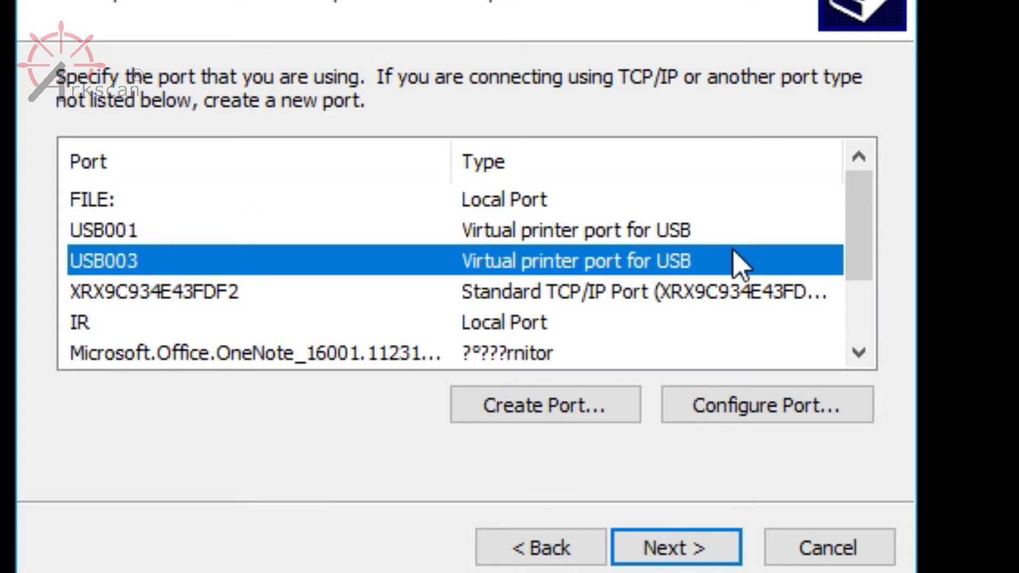
{"action": "left_click", "coordinate": [756, 207]}
{"action": "left_click", "coordinate": [750, 260]}
{"action": "left_click", "coordinate": [729, 561]}
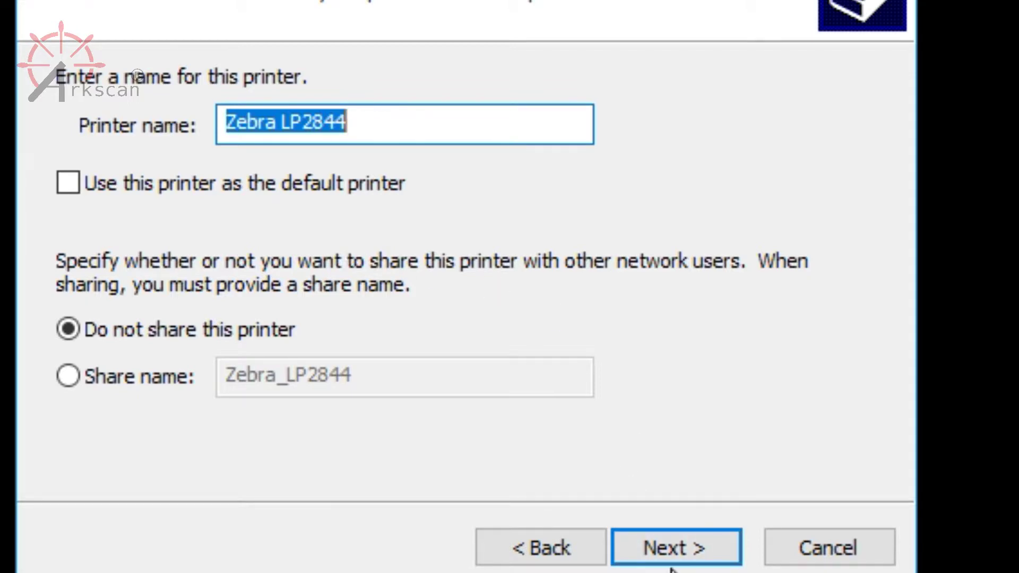
Keep the name 'Zebra LP2844', install it unshared and not default, then close the wizard.
{"action": "left_click", "coordinate": [678, 552]}
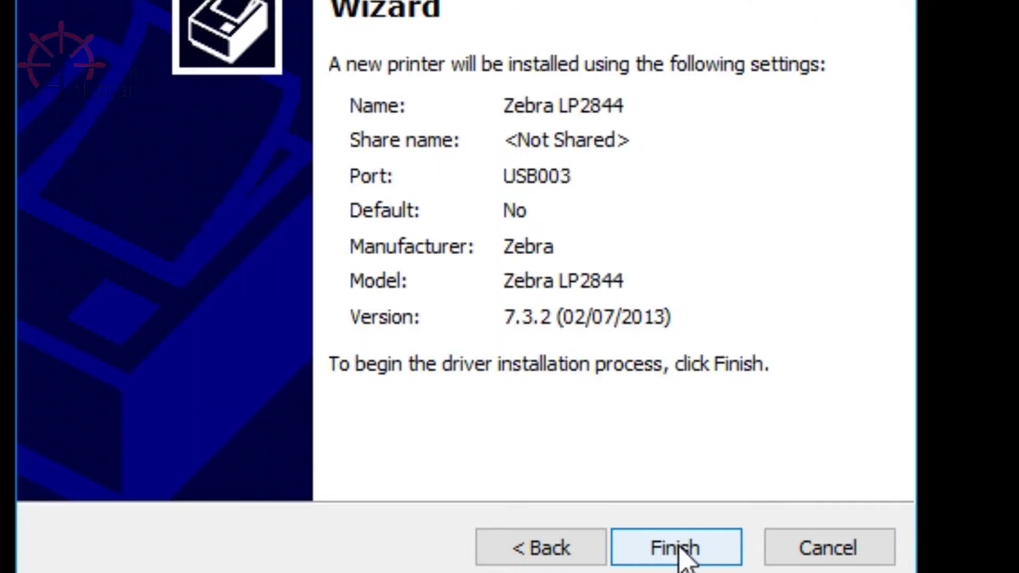
{"action": "left_click", "coordinate": [679, 553]}
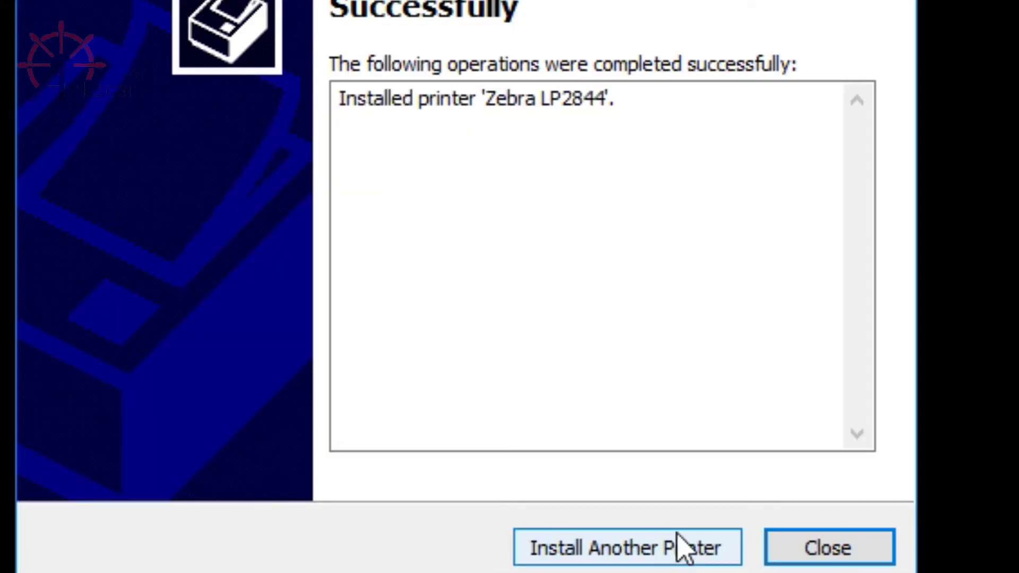
{"action": "left_click", "coordinate": [859, 562]}
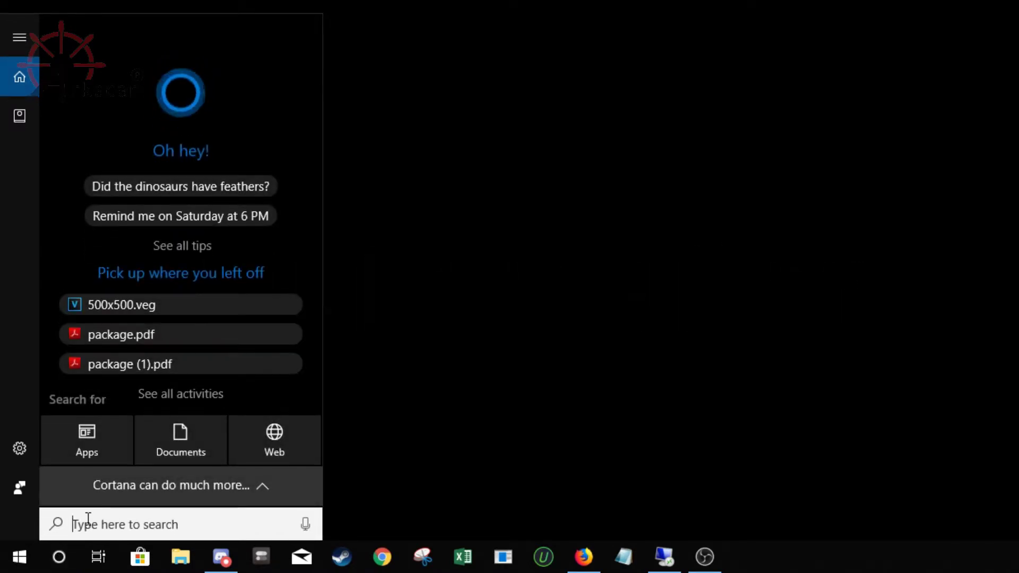
Search 'printer' and open the Zebra LP2844's properties from Printers & scanners.
{"action": "type", "text": "printer"}
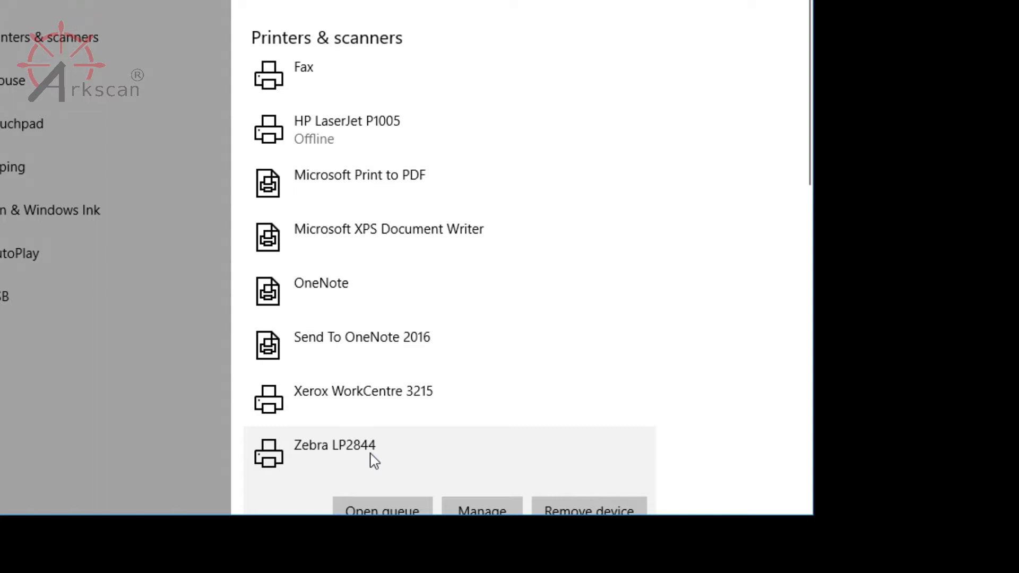
{"action": "left_click", "coordinate": [464, 504]}
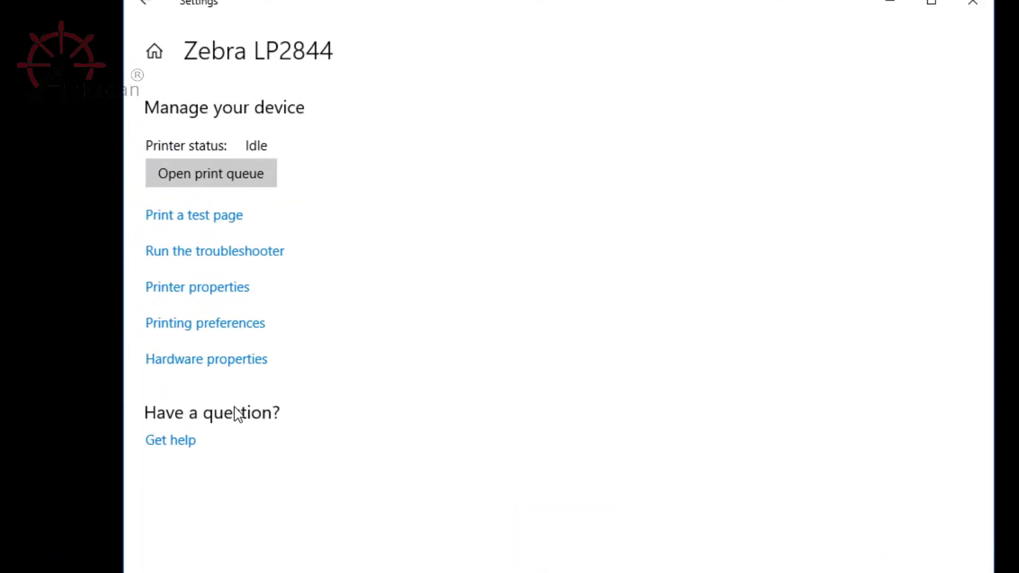
{"action": "left_click", "coordinate": [223, 300]}
Move the Zebra LP2844 from port USB003 to USB001 and apply the change.
{"action": "left_click_drag", "start_coordinate": [330, 306], "coordinate": [351, 148]}
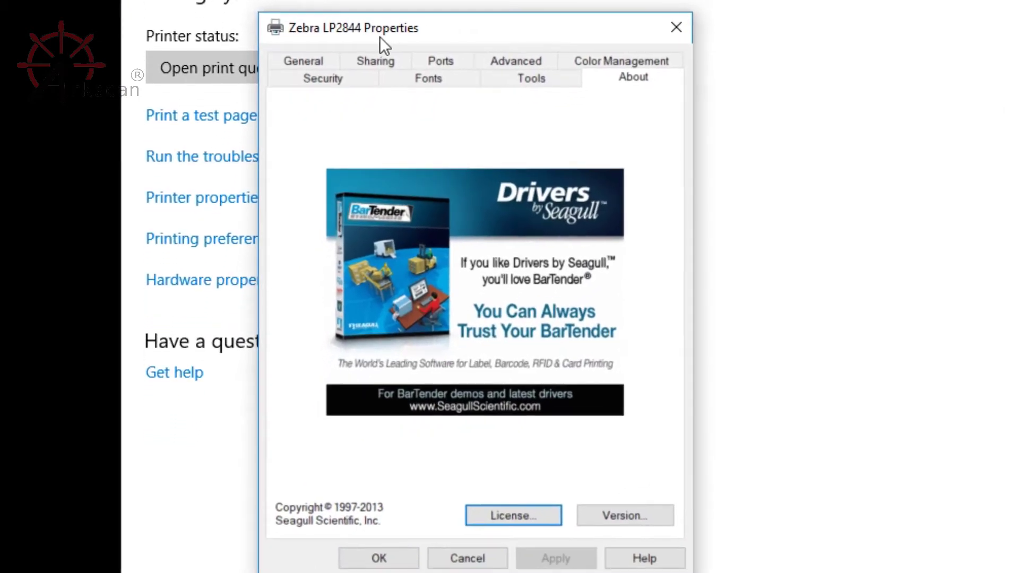
{"action": "left_click", "coordinate": [438, 62]}
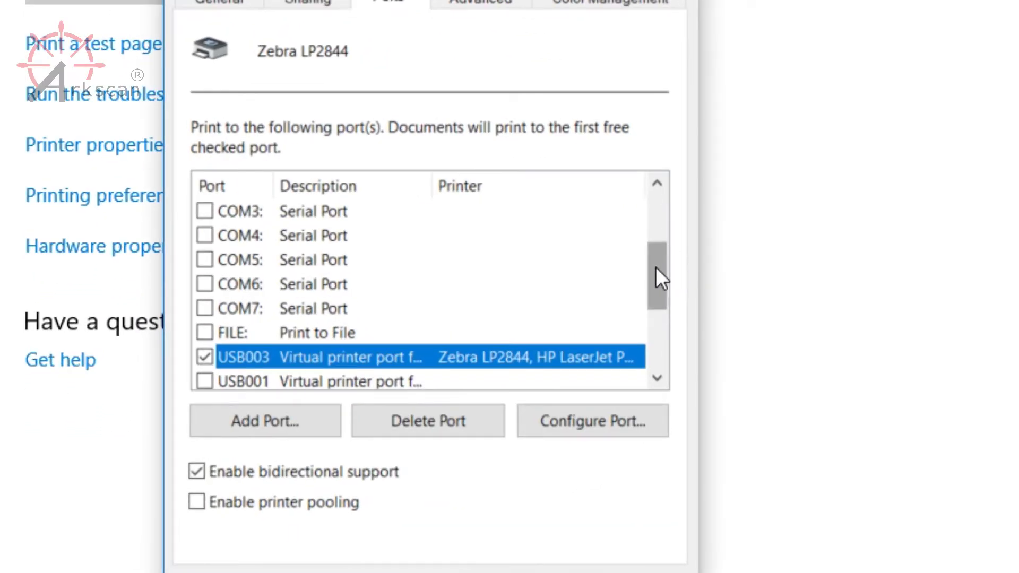
{"action": "left_click_drag", "start_coordinate": [655, 267], "coordinate": [588, 295]}
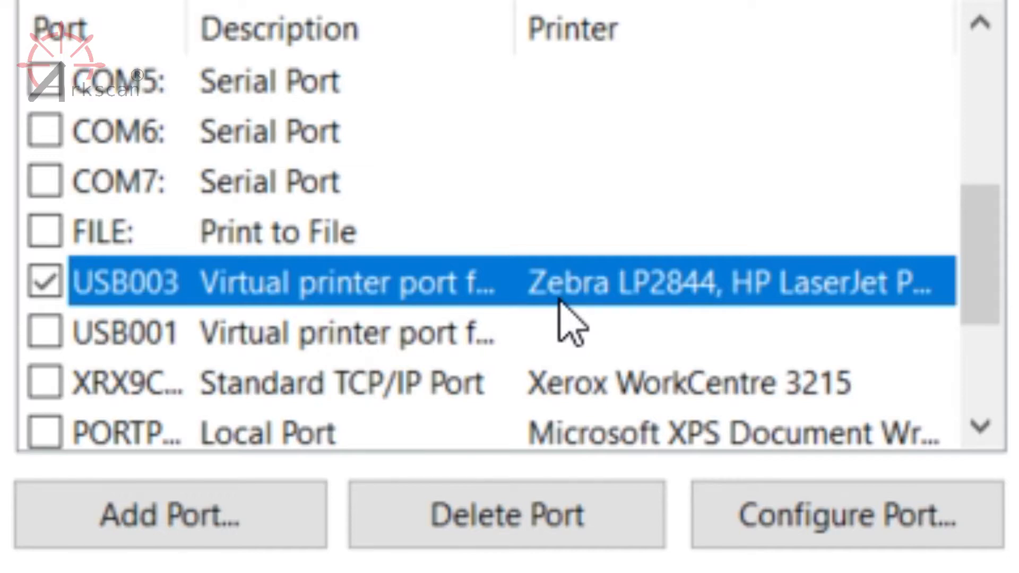
{"action": "left_click", "coordinate": [41, 333]}
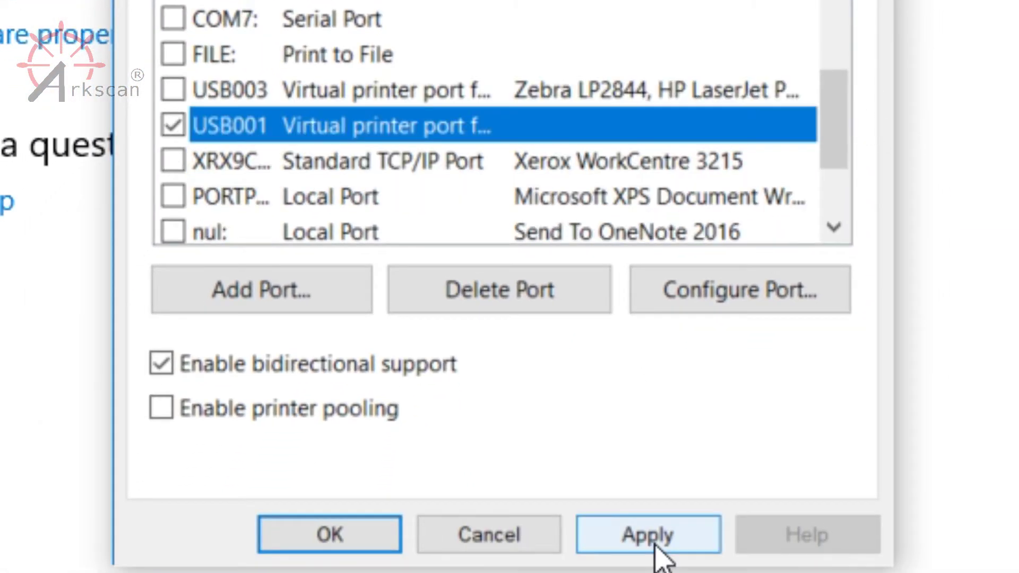
{"action": "left_click", "coordinate": [655, 548]}
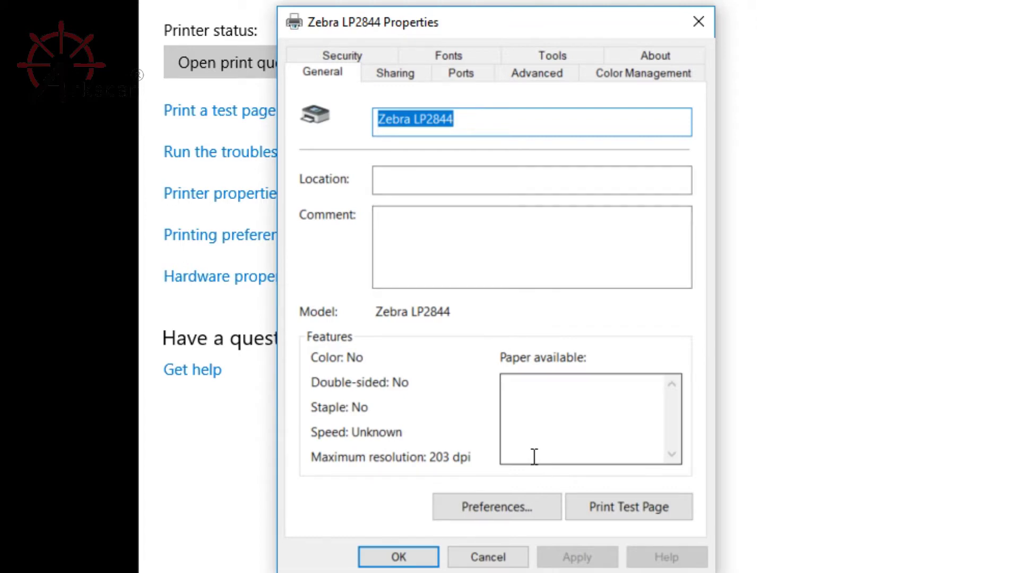
Set the Zebra's printing preferences to 4 x 6 label stock with dithering set to None.
{"action": "left_click", "coordinate": [495, 508]}
{"action": "left_click", "coordinate": [531, 388]}
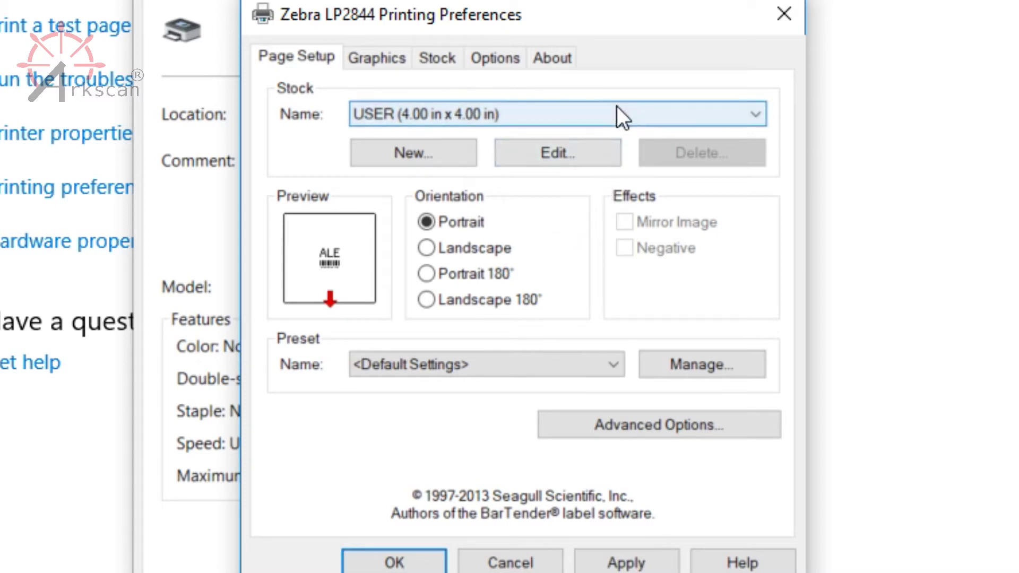
{"action": "left_click", "coordinate": [560, 113]}
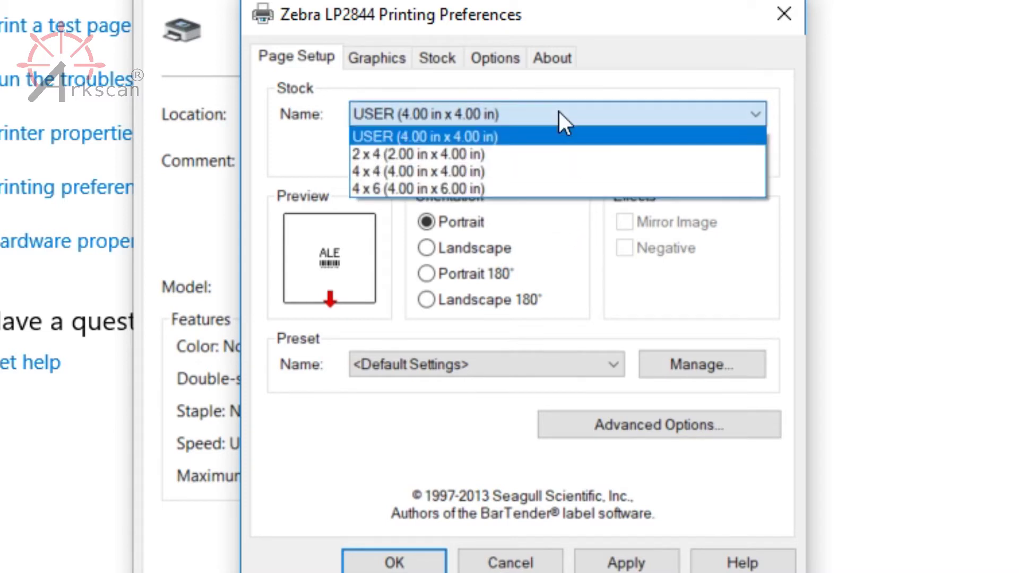
{"action": "left_click", "coordinate": [512, 189]}
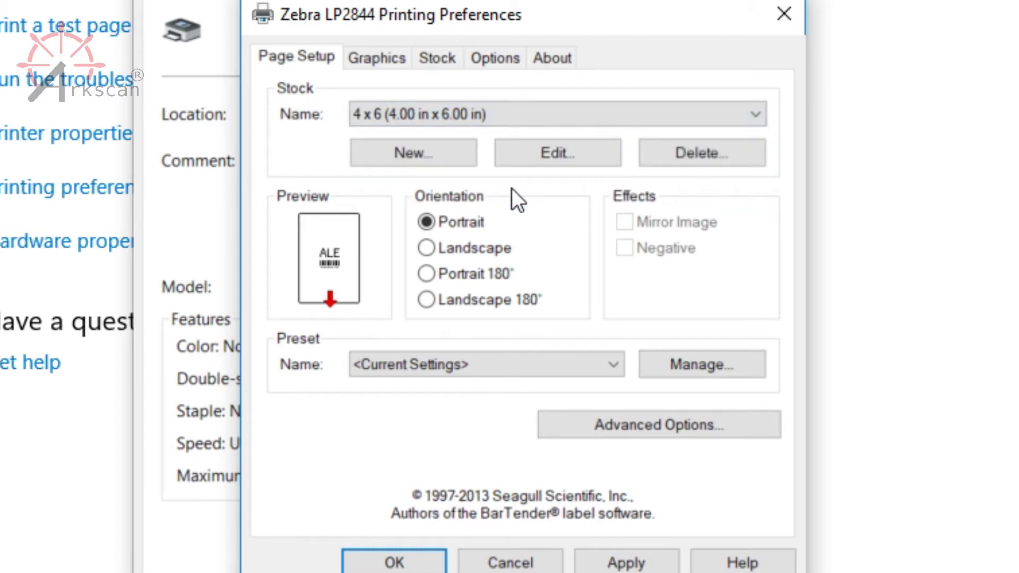
{"action": "left_click", "coordinate": [390, 59]}
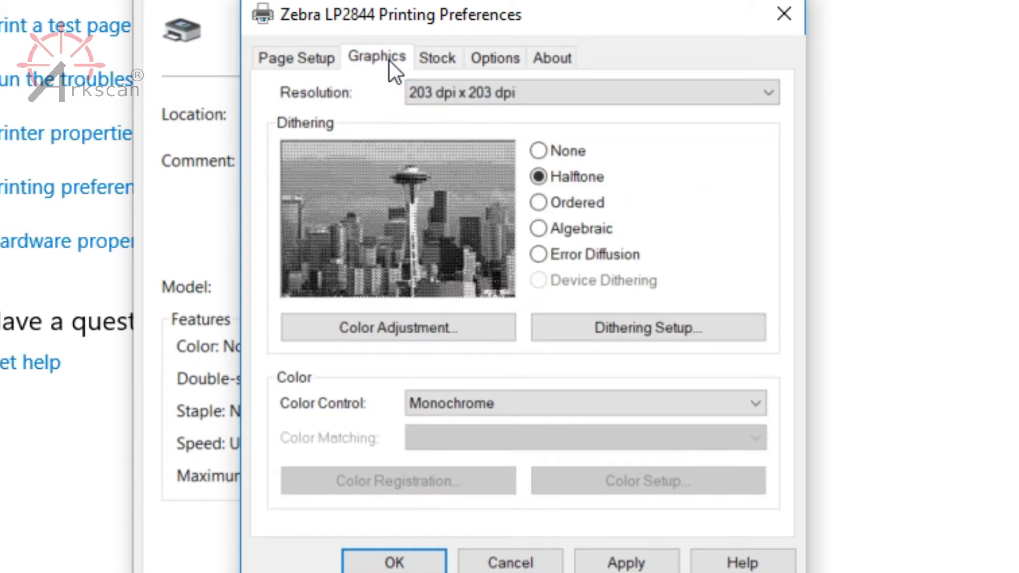
{"action": "left_click", "coordinate": [540, 154]}
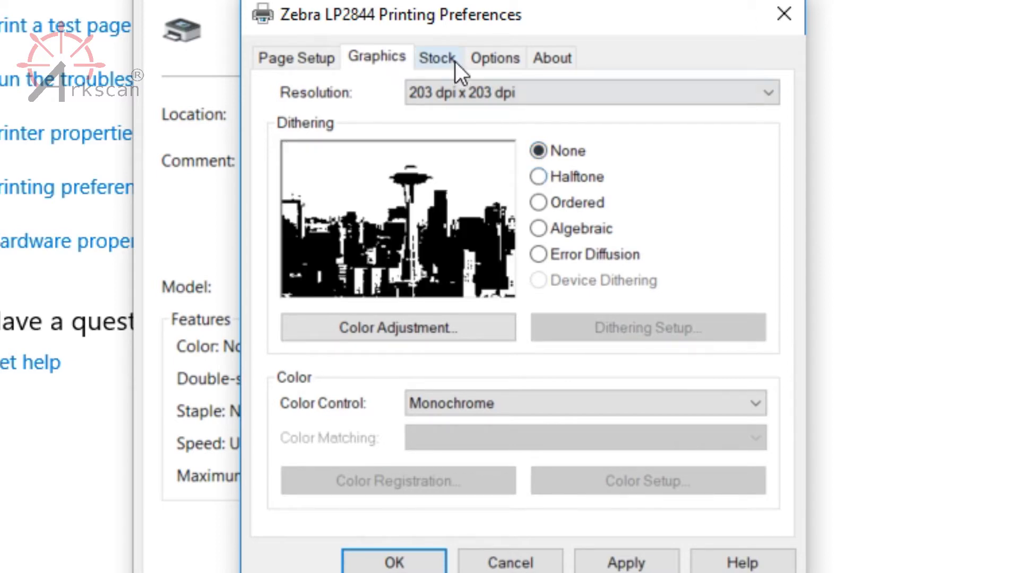
Override the printer setting with darkness 15, apply the preferences, and print a test page.
{"action": "left_click", "coordinate": [498, 57]}
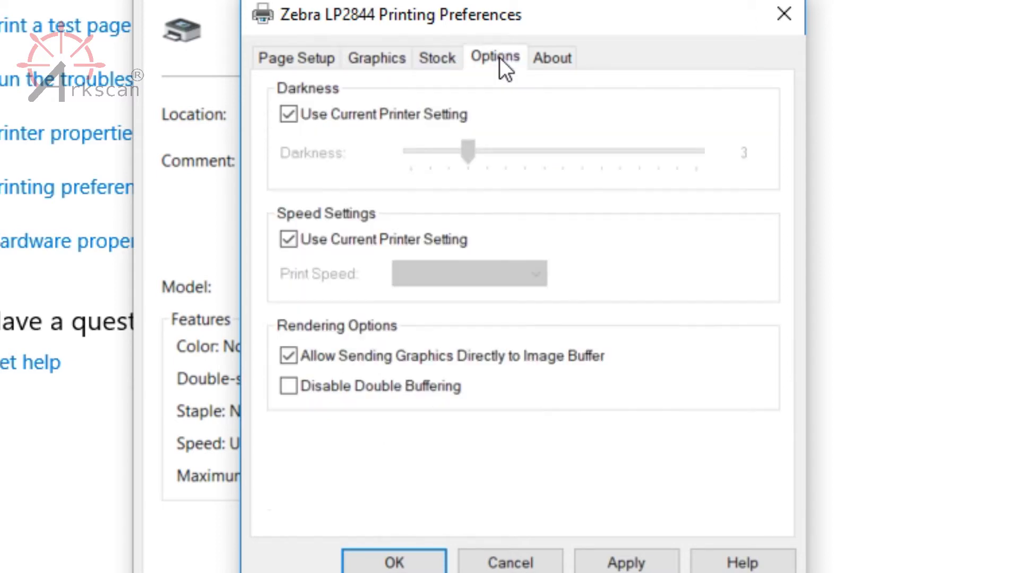
{"action": "left_click", "coordinate": [286, 119]}
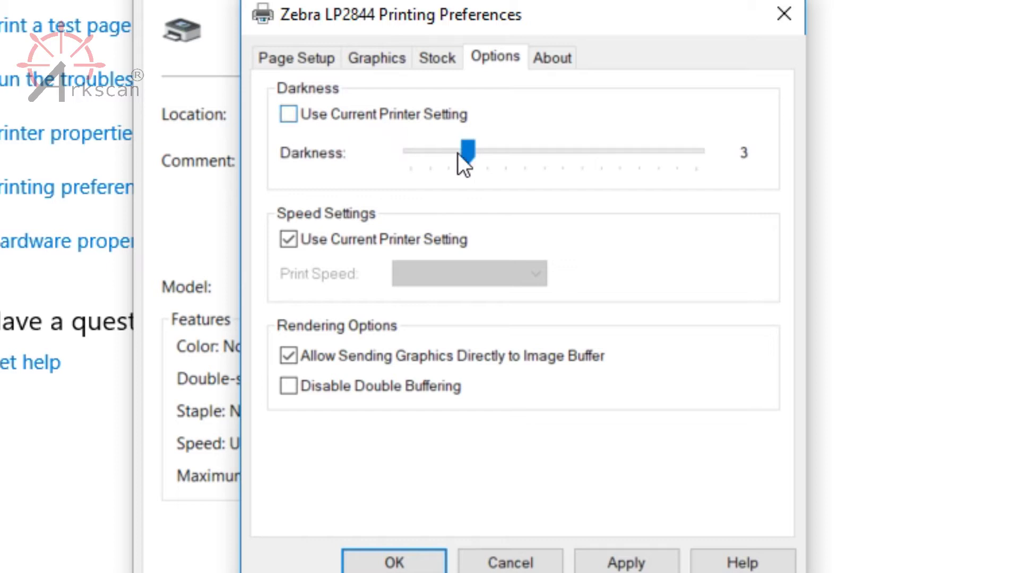
{"action": "left_click_drag", "start_coordinate": [457, 153], "coordinate": [837, 208]}
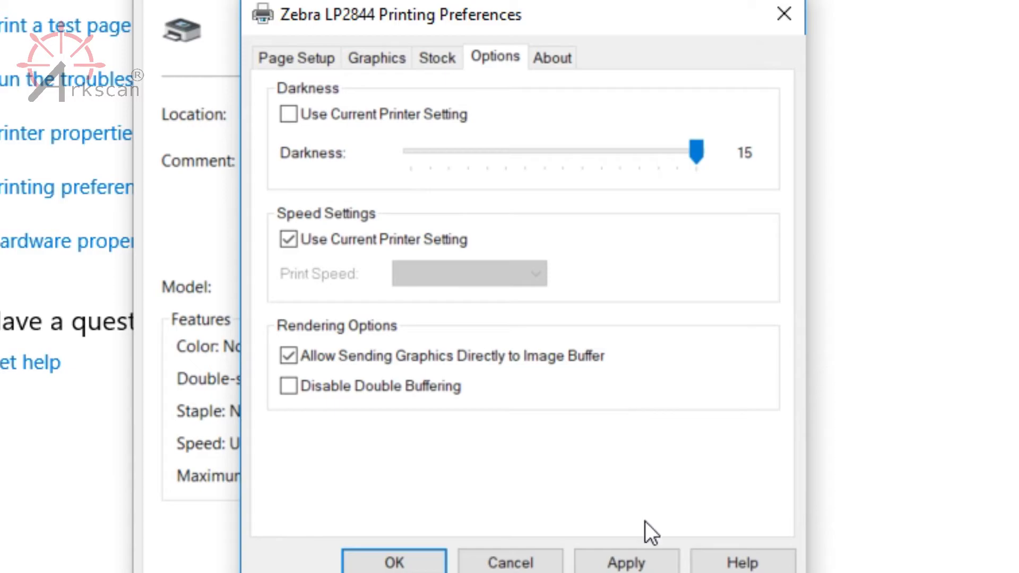
{"action": "left_click", "coordinate": [648, 560]}
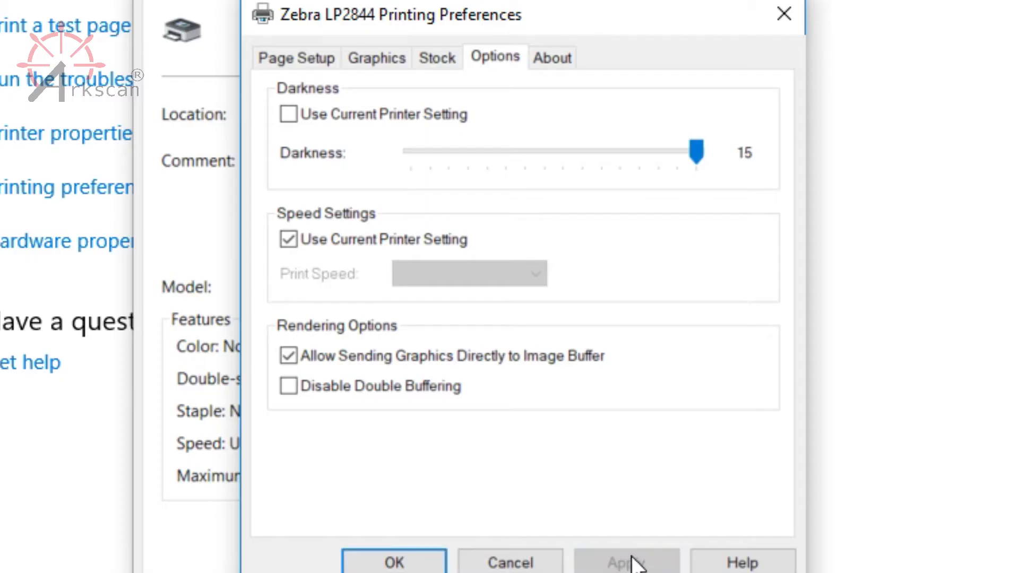
{"action": "left_click", "coordinate": [393, 561]}
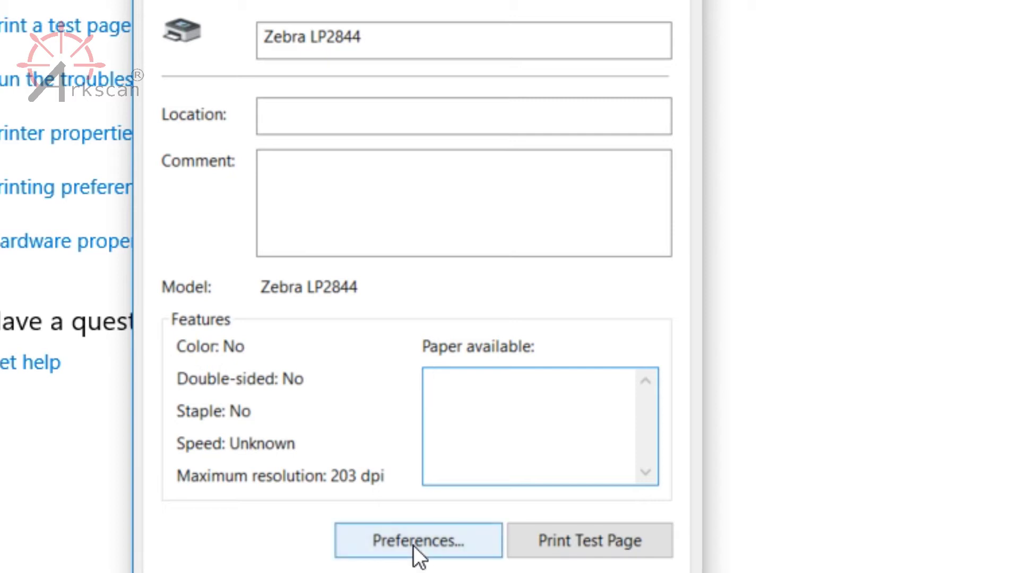
{"action": "left_click", "coordinate": [540, 539]}
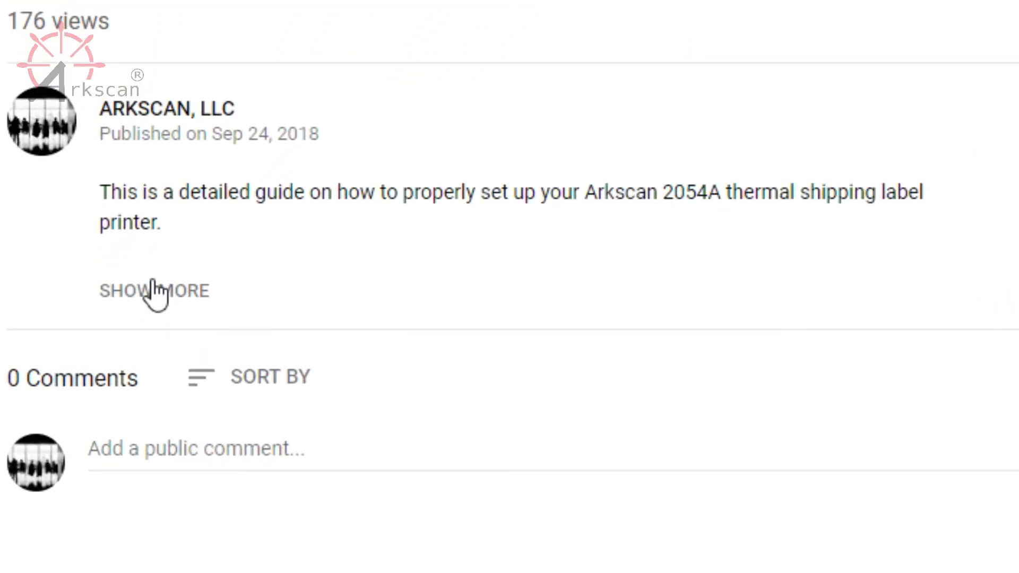
Expand the video description and scroll the Arkscan Download tab to the driver table.
{"action": "left_click", "coordinate": [155, 292]}
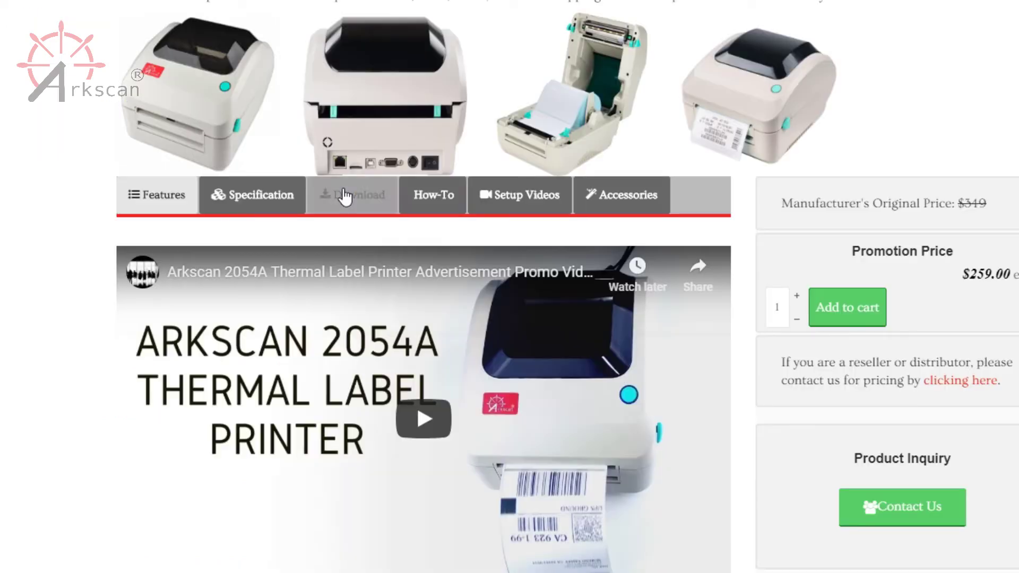
{"action": "left_click", "coordinate": [346, 198]}
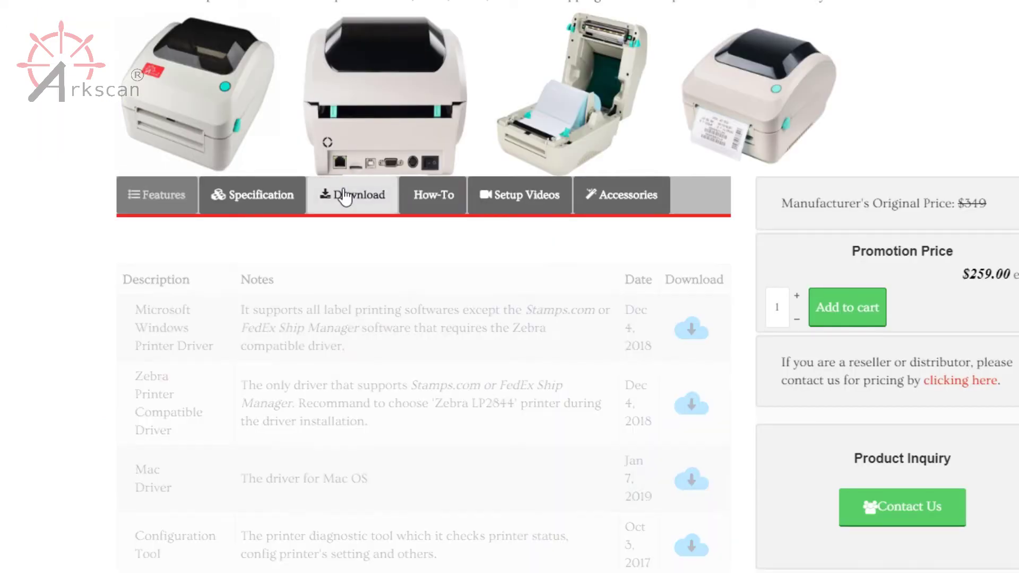
{"action": "scroll", "coordinate": [346, 198], "scroll_direction": "down", "scroll_amount": 7}
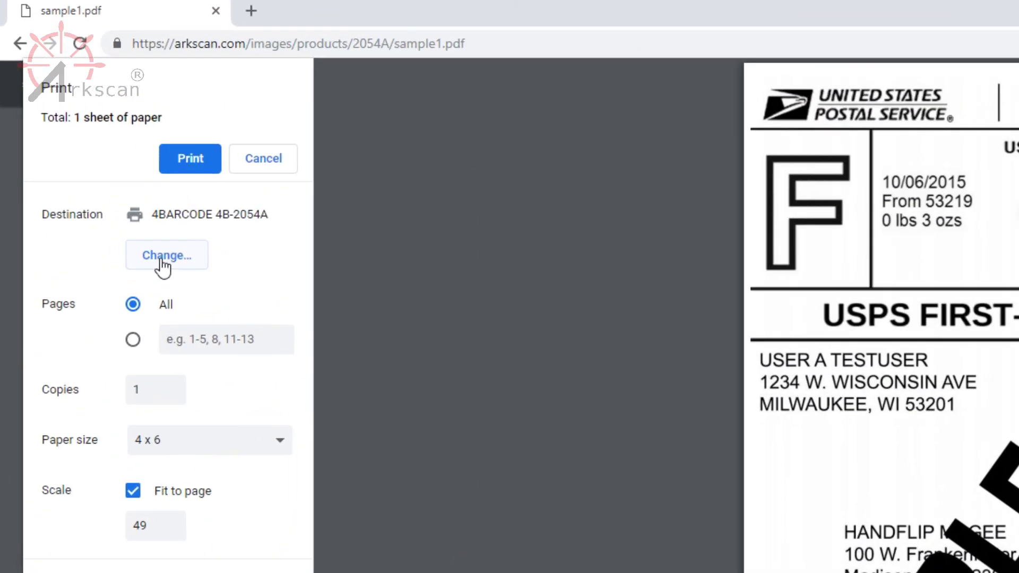
Send the sample label to the 4BARCODE 4B-2054A printer on 4 x 6 paper.
{"action": "left_click", "coordinate": [103, 182]}
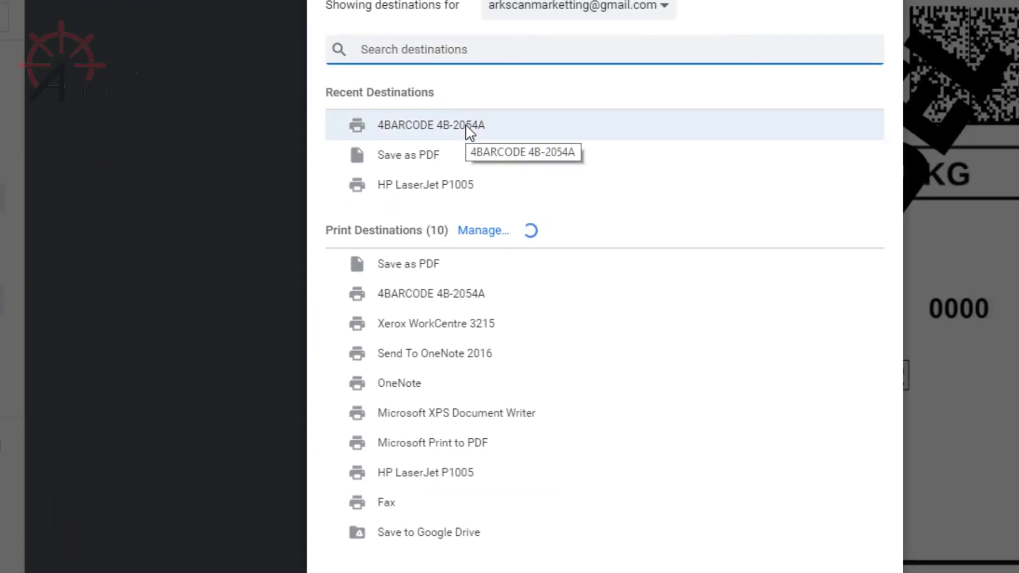
{"action": "left_click", "coordinate": [470, 128]}
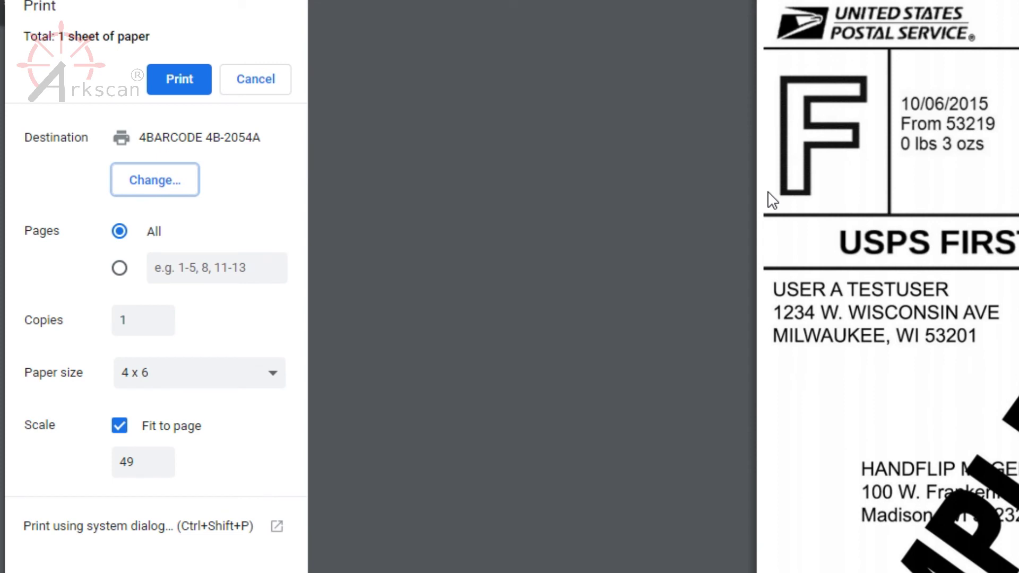
{"action": "left_click", "coordinate": [135, 387]}
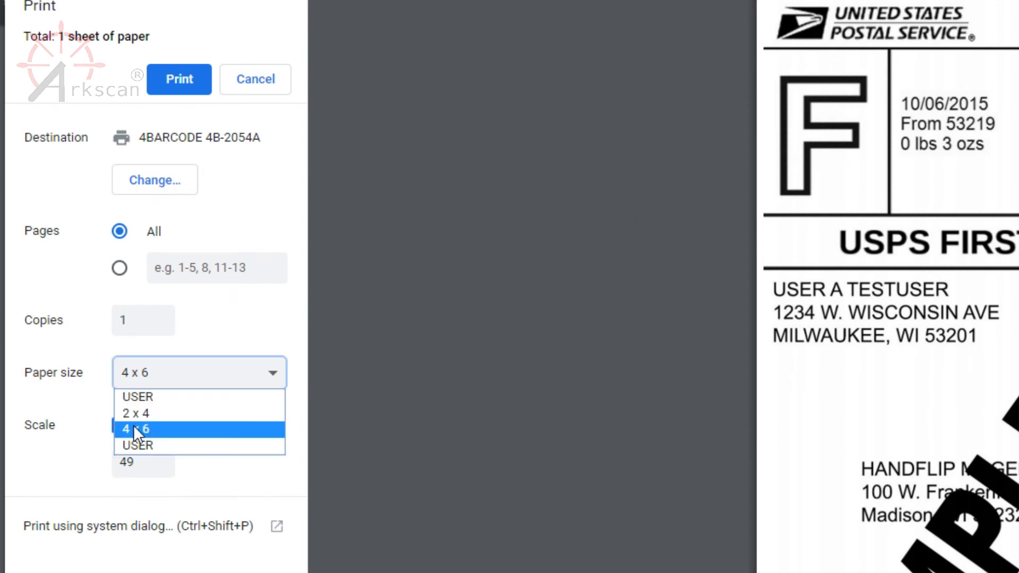
{"action": "left_click", "coordinate": [161, 428]}
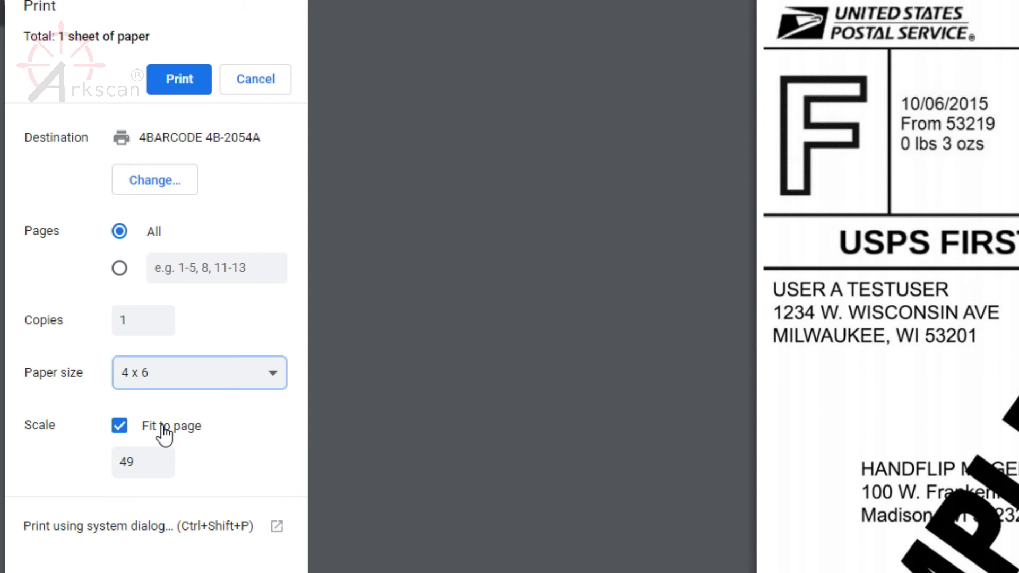